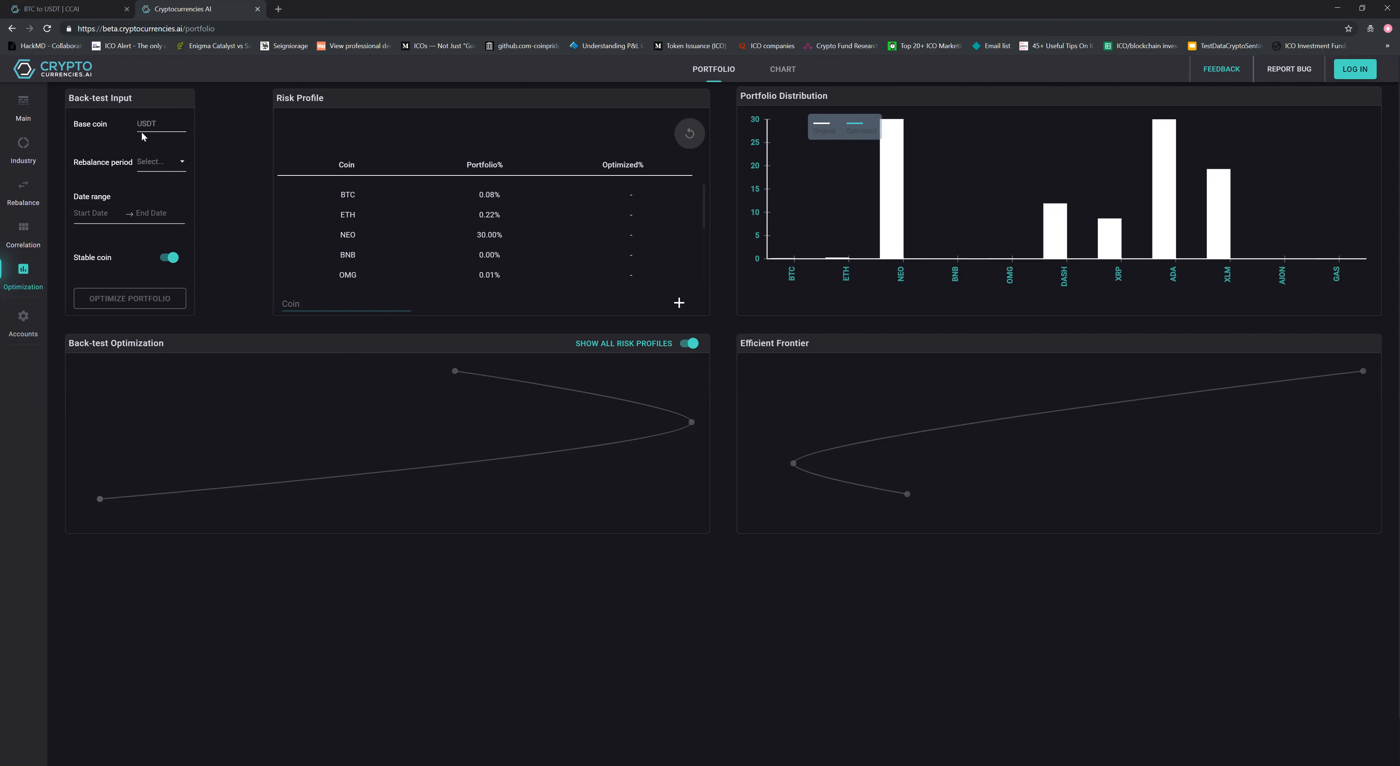
Set the rebalance period to 7 days and the back-test date range from 04-01-2018 to 12-06-2018
{"action": "left_click", "coordinate": [175, 163]}
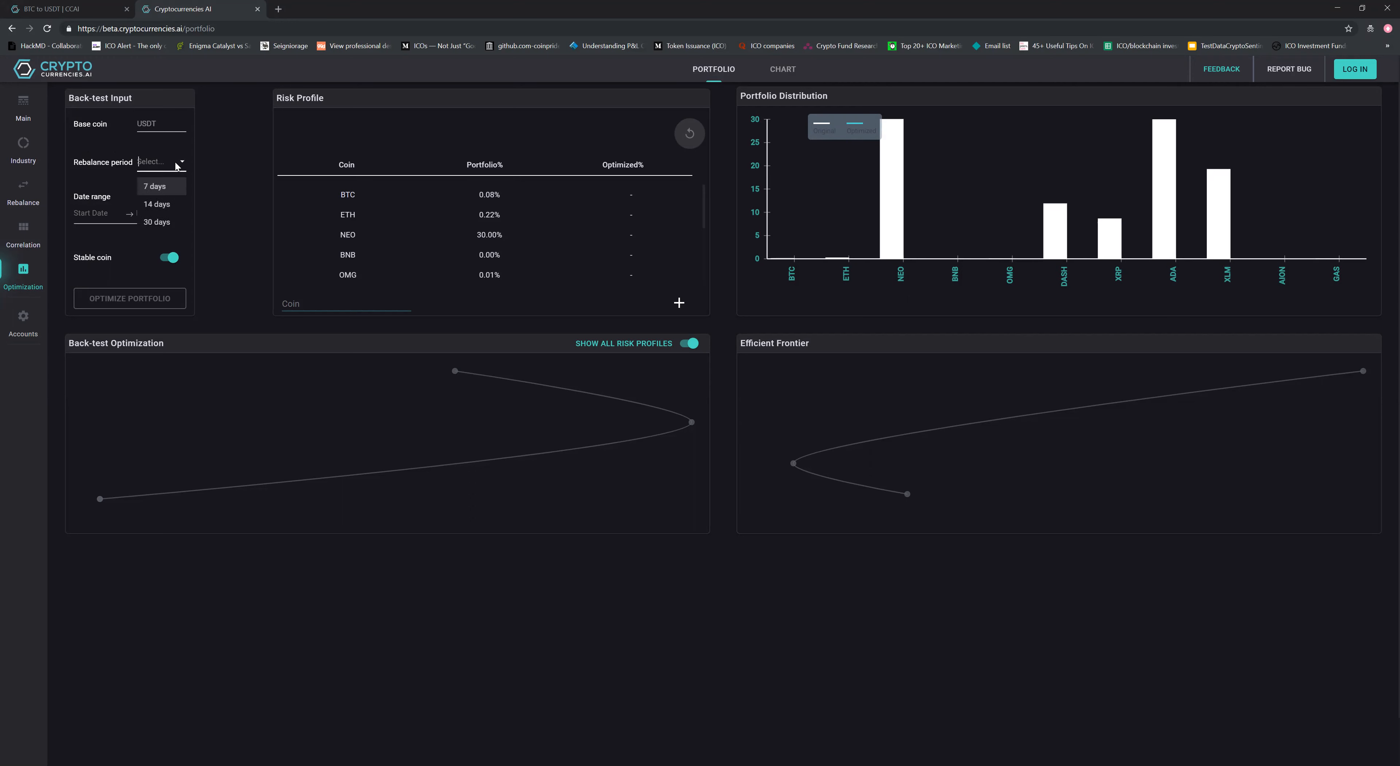
{"action": "left_click", "coordinate": [168, 187]}
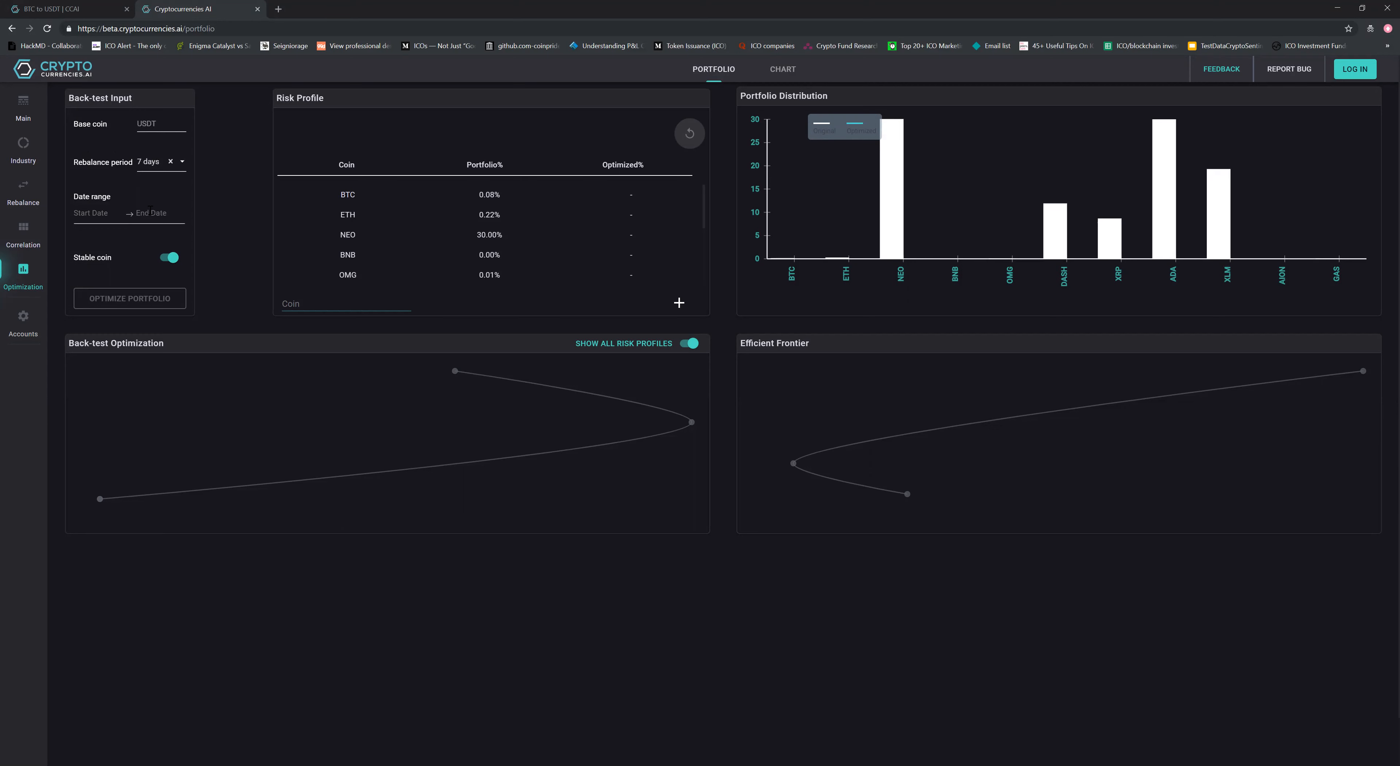
{"action": "left_click", "coordinate": [161, 220]}
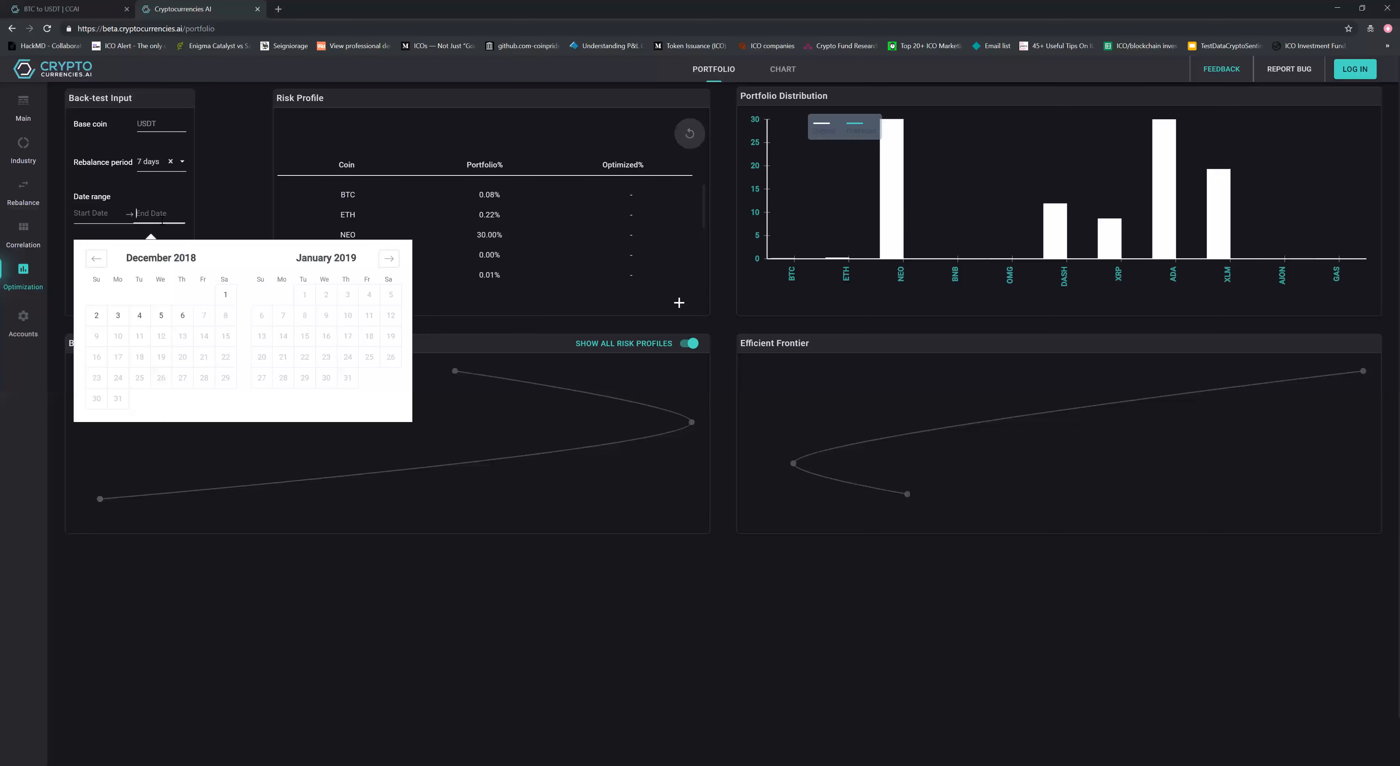
{"action": "left_click", "coordinate": [183, 316]}
{"action": "left_click", "coordinate": [101, 259]}
{"action": "left_click", "coordinate": [98, 259]}
{"action": "left_click", "coordinate": [96, 259]}
{"action": "left_click", "coordinate": [96, 259]}
{"action": "left_click", "coordinate": [97, 259]}
{"action": "left_click", "coordinate": [97, 259]}
{"action": "left_click", "coordinate": [97, 259]}
{"action": "left_click", "coordinate": [96, 259]}
{"action": "left_click", "coordinate": [96, 294]}
{"action": "left_click", "coordinate": [226, 212]}
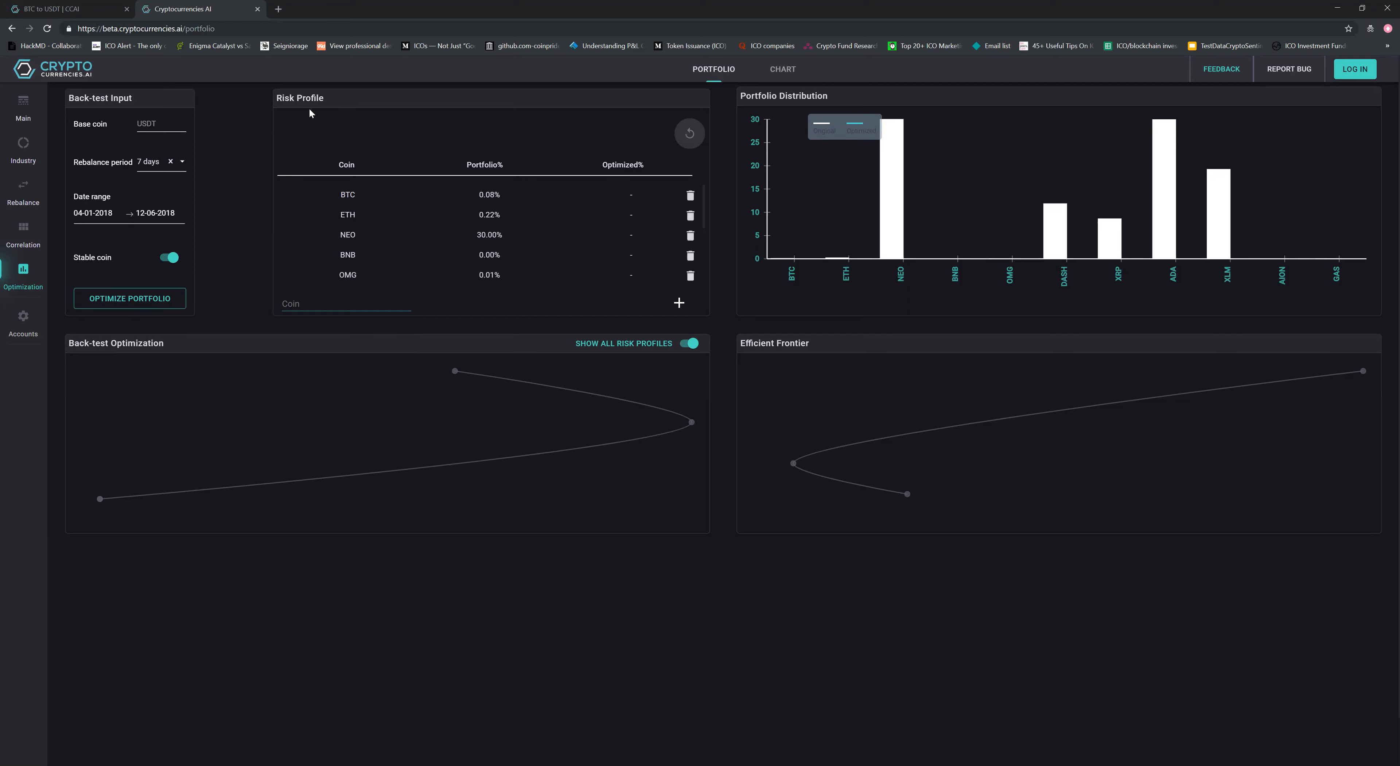
Examine the coins and their portfolio percentages in the Risk Profile table
{"action": "scroll", "coordinate": [367, 243], "scroll_direction": "down", "scroll_amount": 3}
{"action": "scroll", "coordinate": [365, 239], "scroll_direction": "down", "scroll_amount": 2}
{"action": "scroll", "coordinate": [250, 228], "scroll_direction": "up", "scroll_amount": 2}
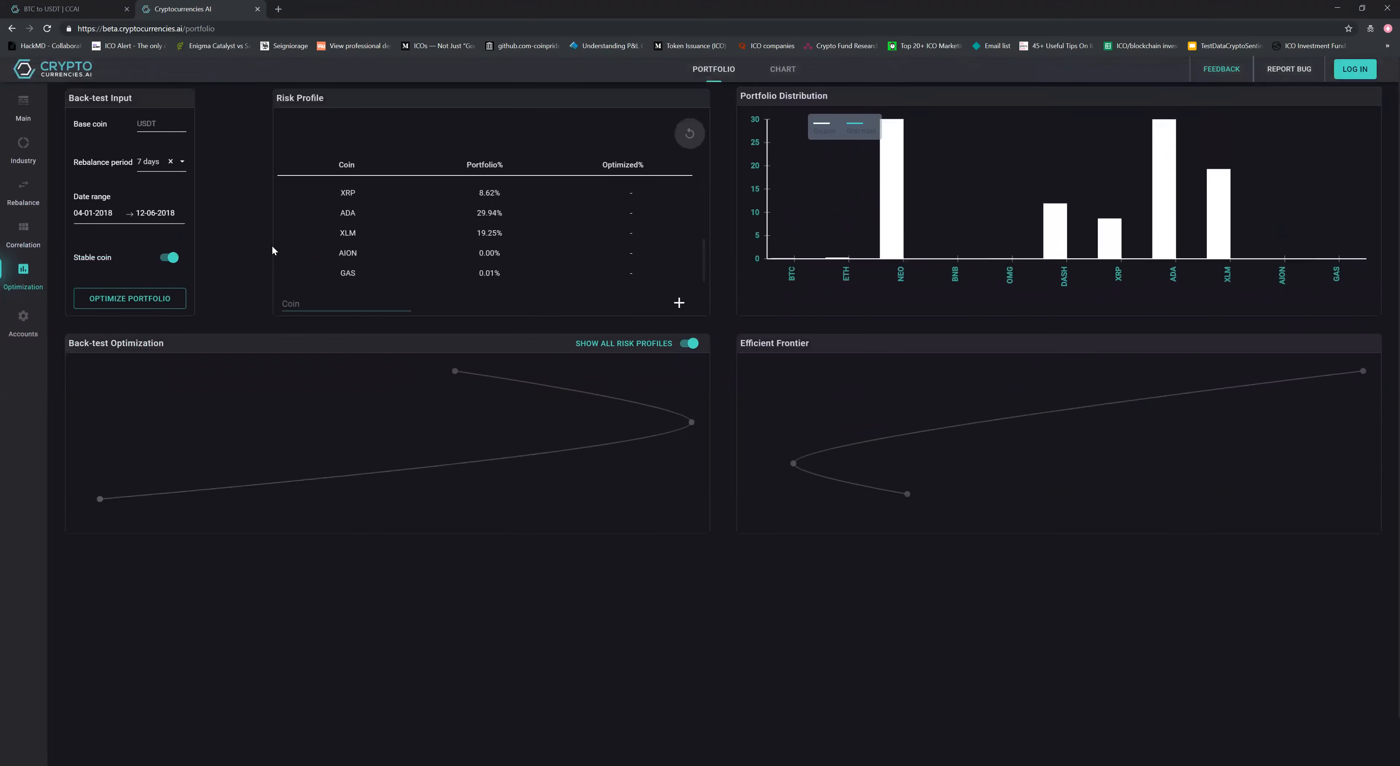
{"action": "scroll", "coordinate": [387, 245], "scroll_direction": "up", "scroll_amount": 3}
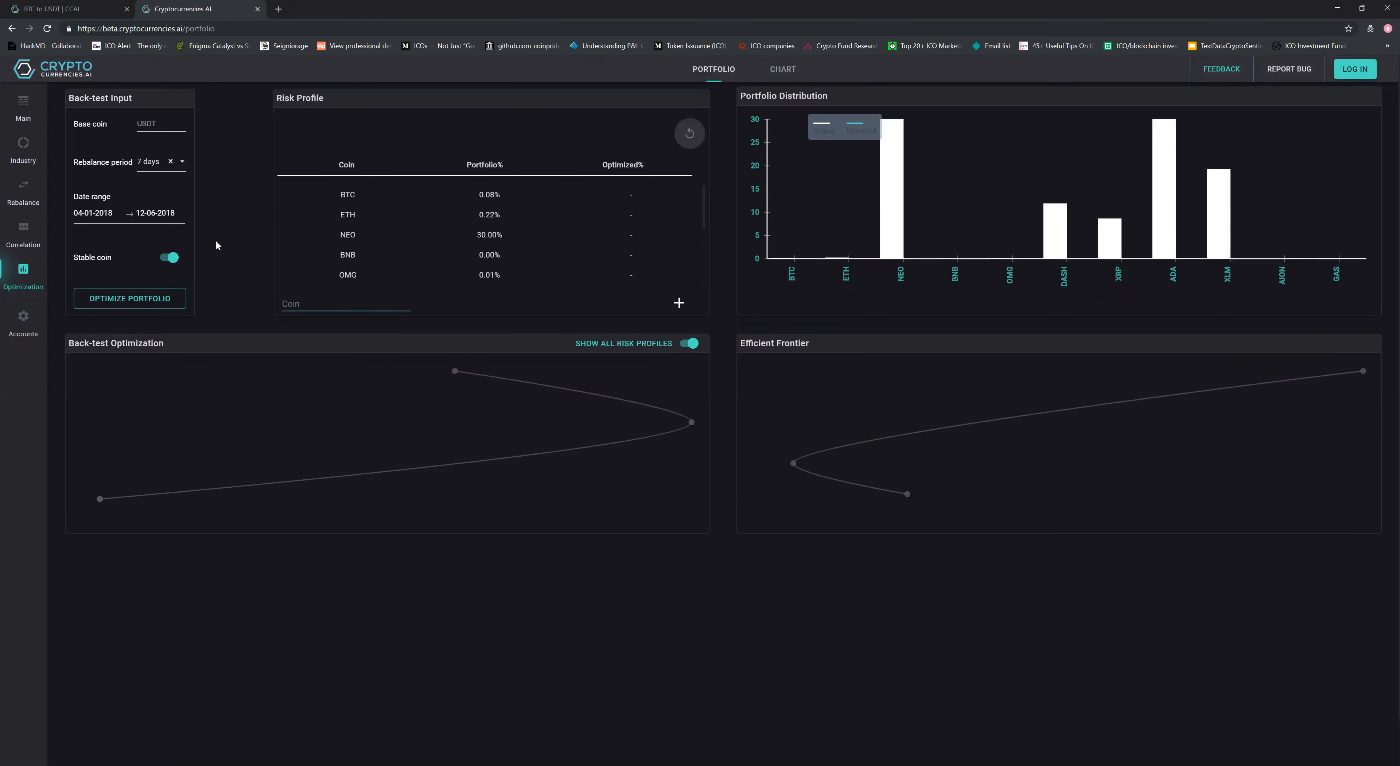
{"action": "mouse_move", "coordinate": [392, 249]}
{"action": "scroll", "coordinate": [391, 248], "scroll_direction": "down", "scroll_amount": 3}
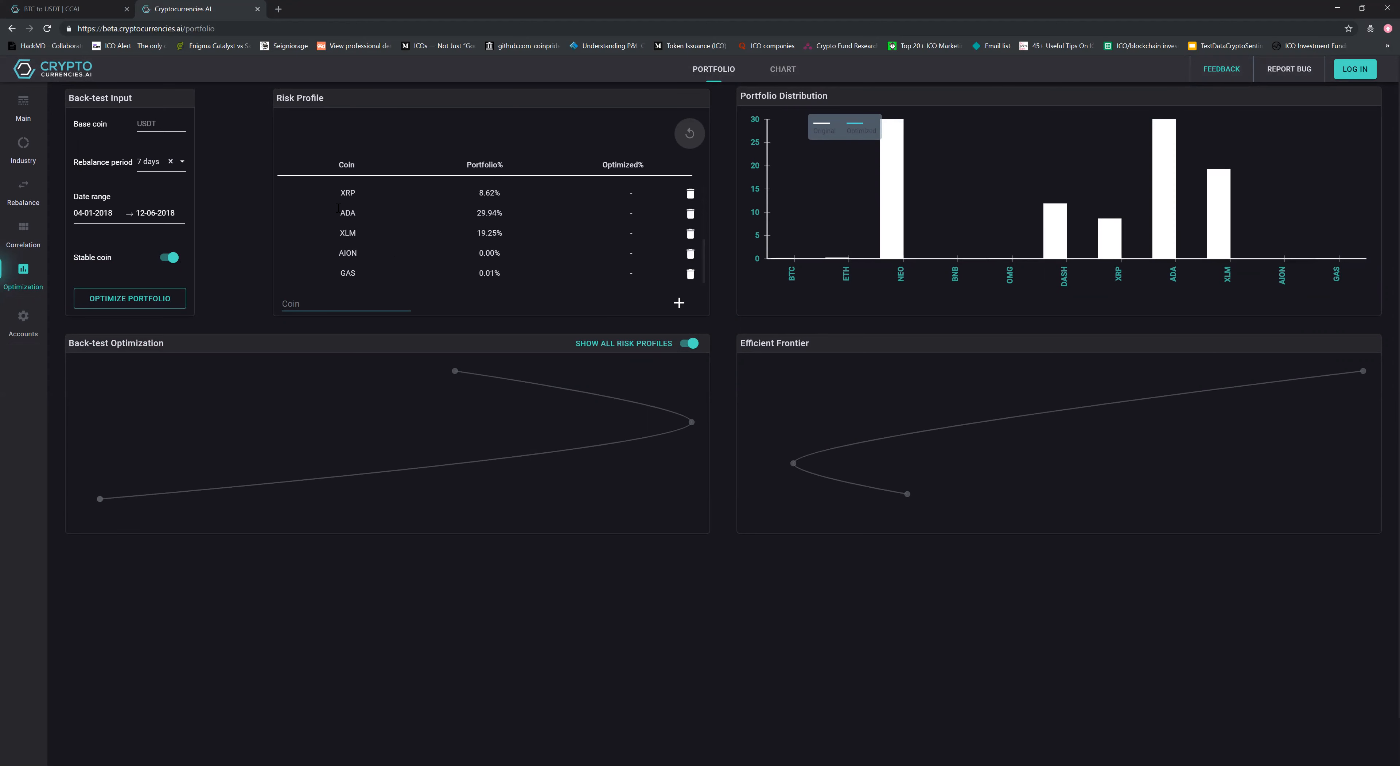
{"action": "scroll", "coordinate": [368, 231], "scroll_direction": "up", "scroll_amount": 3}
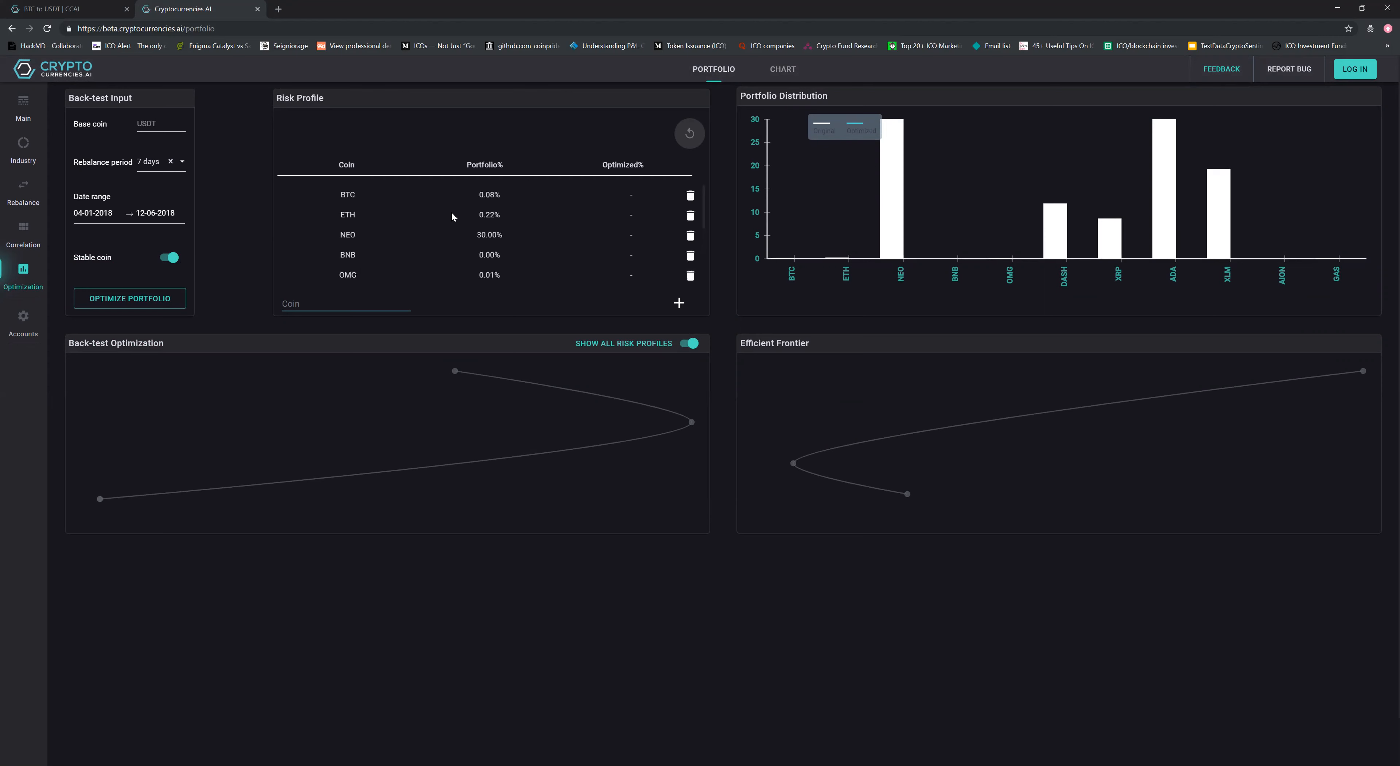
{"action": "scroll", "coordinate": [370, 245], "scroll_direction": "down", "scroll_amount": 3}
{"action": "scroll", "coordinate": [679, 239], "scroll_direction": "up", "scroll_amount": 3}
Optimize the portfolio with the stable coin included and review each coin's optimized percentage
{"action": "left_click", "coordinate": [125, 297]}
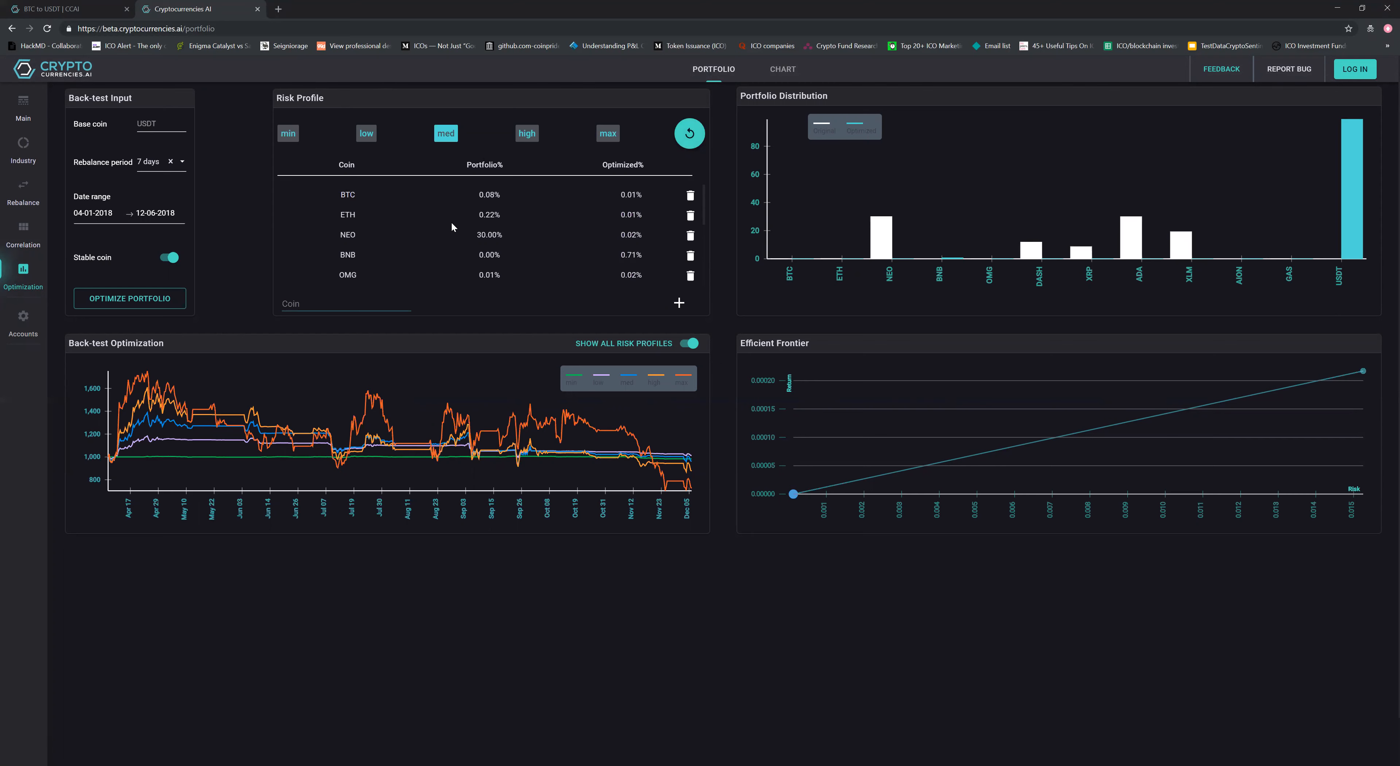
{"action": "scroll", "coordinate": [454, 217], "scroll_direction": "down", "scroll_amount": 4}
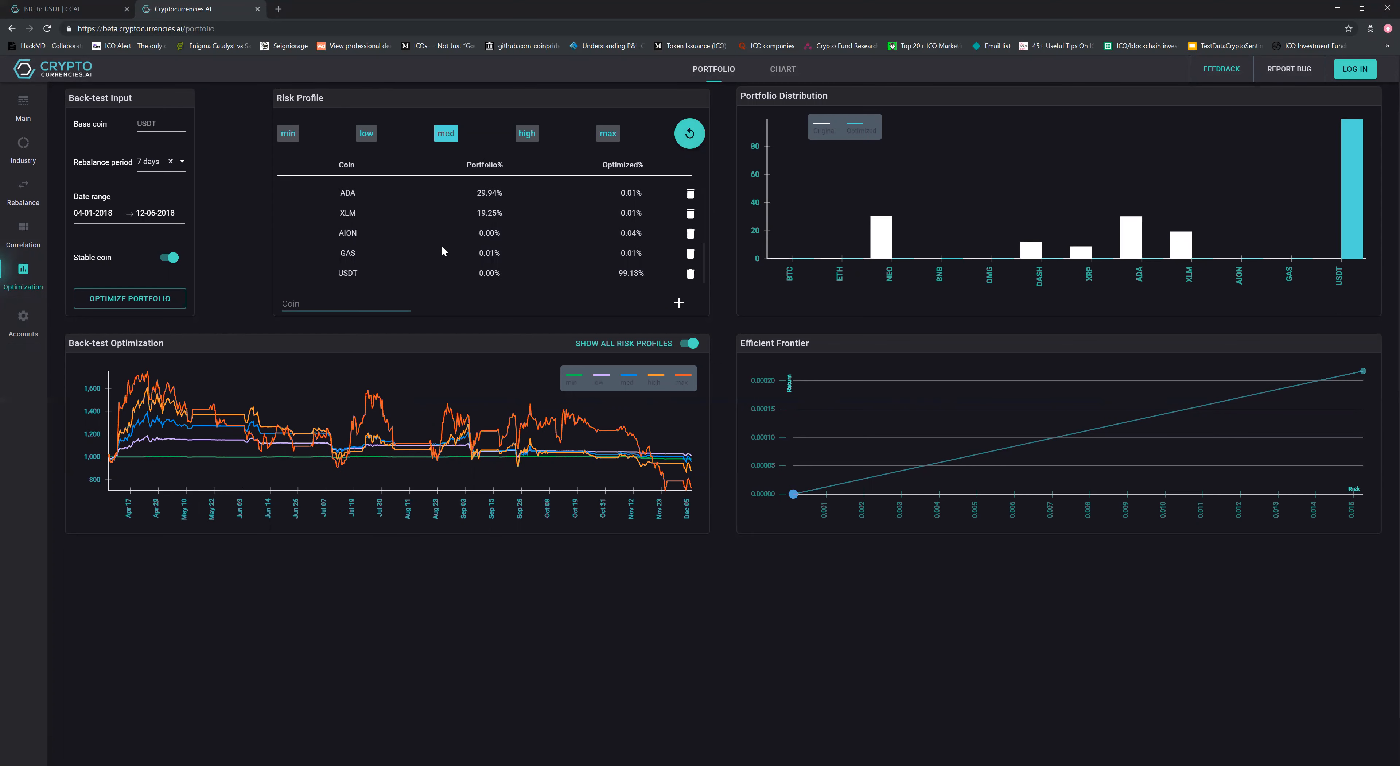
{"action": "scroll", "coordinate": [439, 244], "scroll_direction": "up", "scroll_amount": 4}
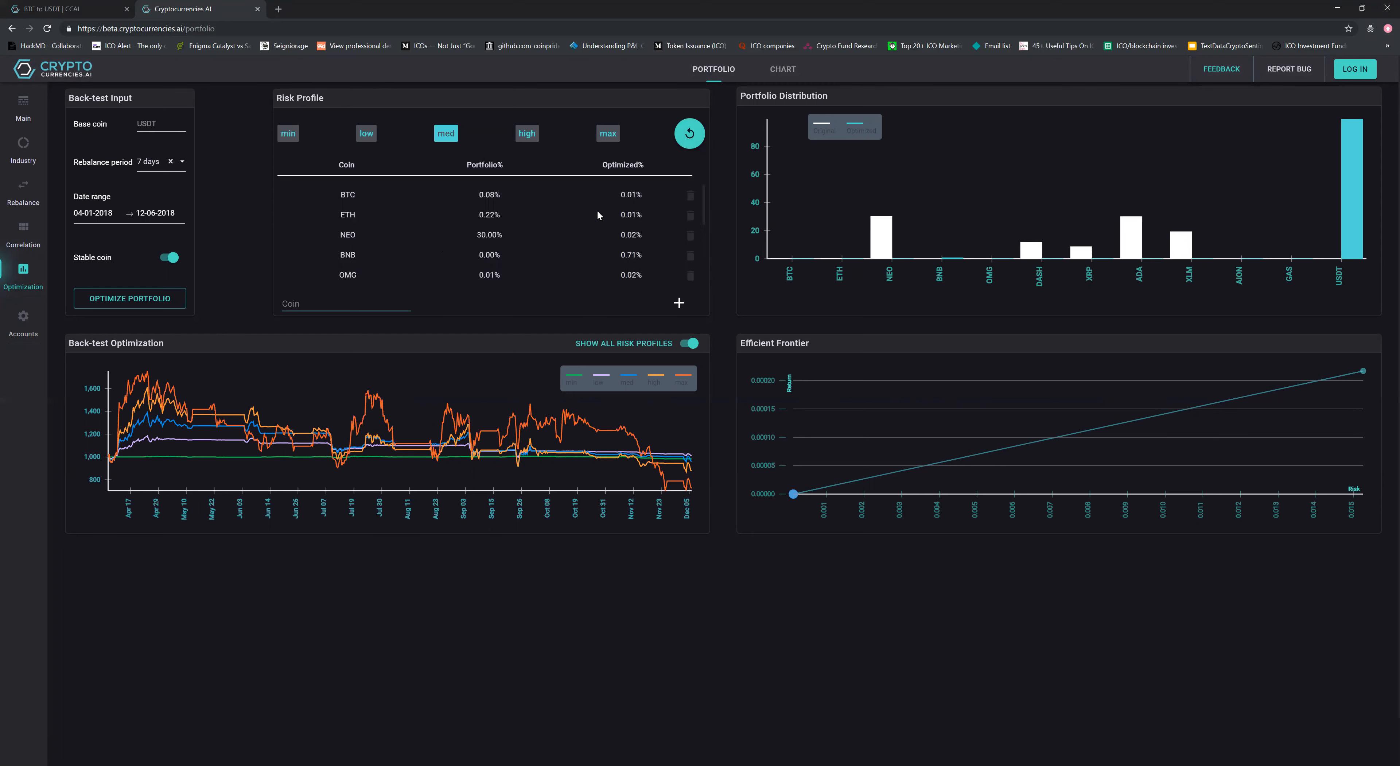
{"action": "scroll", "coordinate": [580, 219], "scroll_direction": "down", "scroll_amount": 4}
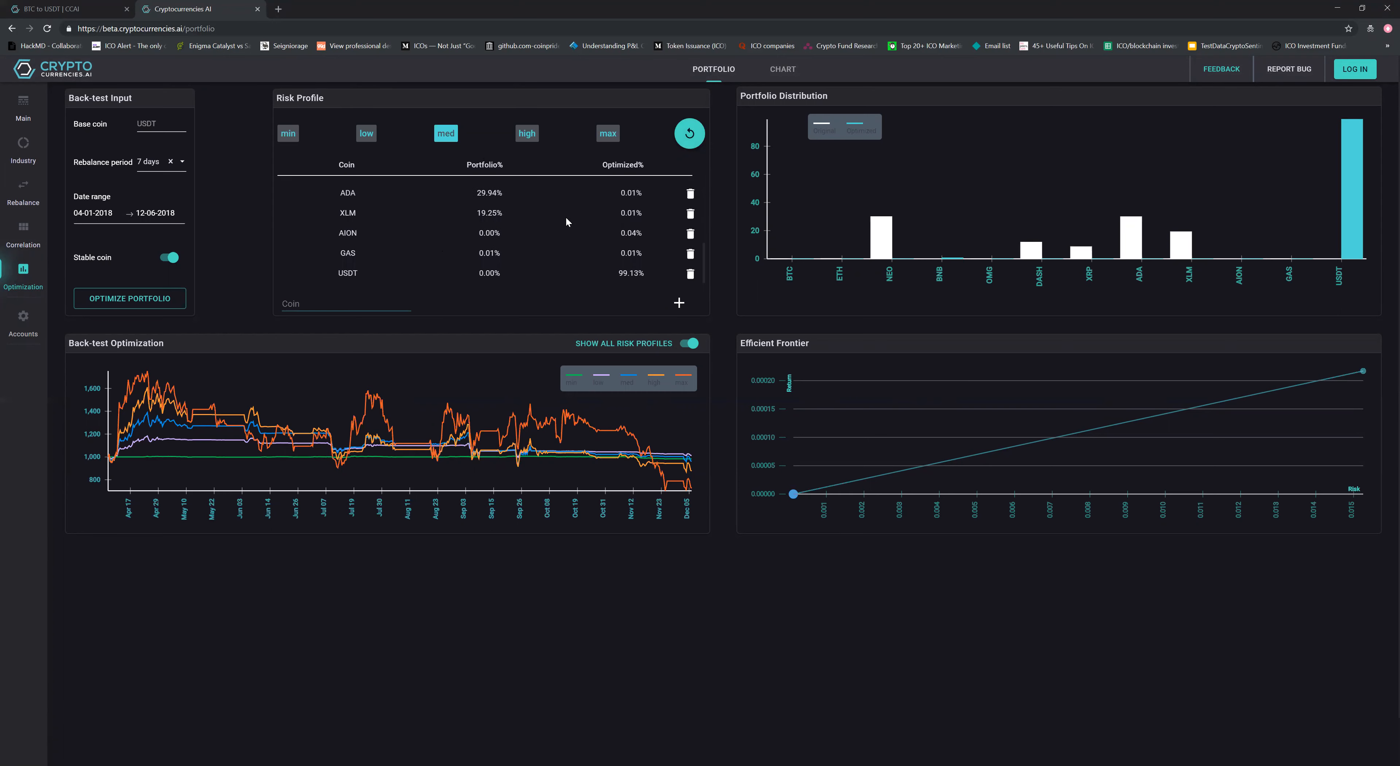
{"action": "scroll", "coordinate": [566, 220], "scroll_direction": "down", "scroll_amount": 2}
{"action": "scroll", "coordinate": [733, 244], "scroll_direction": "up", "scroll_amount": 2}
Compare the optimized distributions and back-test results of the min, low, med, high and max risk profiles, finishing on max
{"action": "left_click", "coordinate": [287, 139]}
{"action": "left_click", "coordinate": [368, 135]}
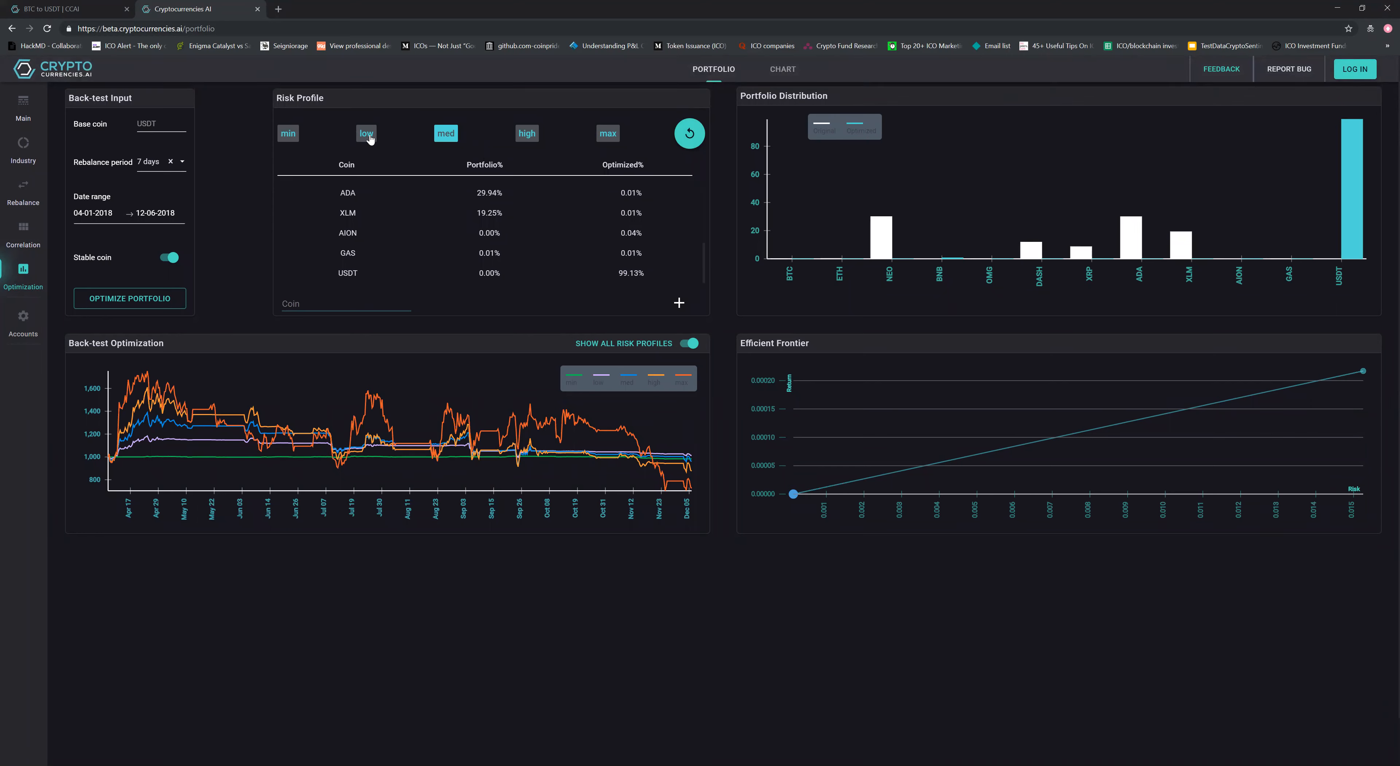
{"action": "left_click", "coordinate": [452, 137]}
{"action": "left_click", "coordinate": [526, 133]}
{"action": "left_click", "coordinate": [608, 133]}
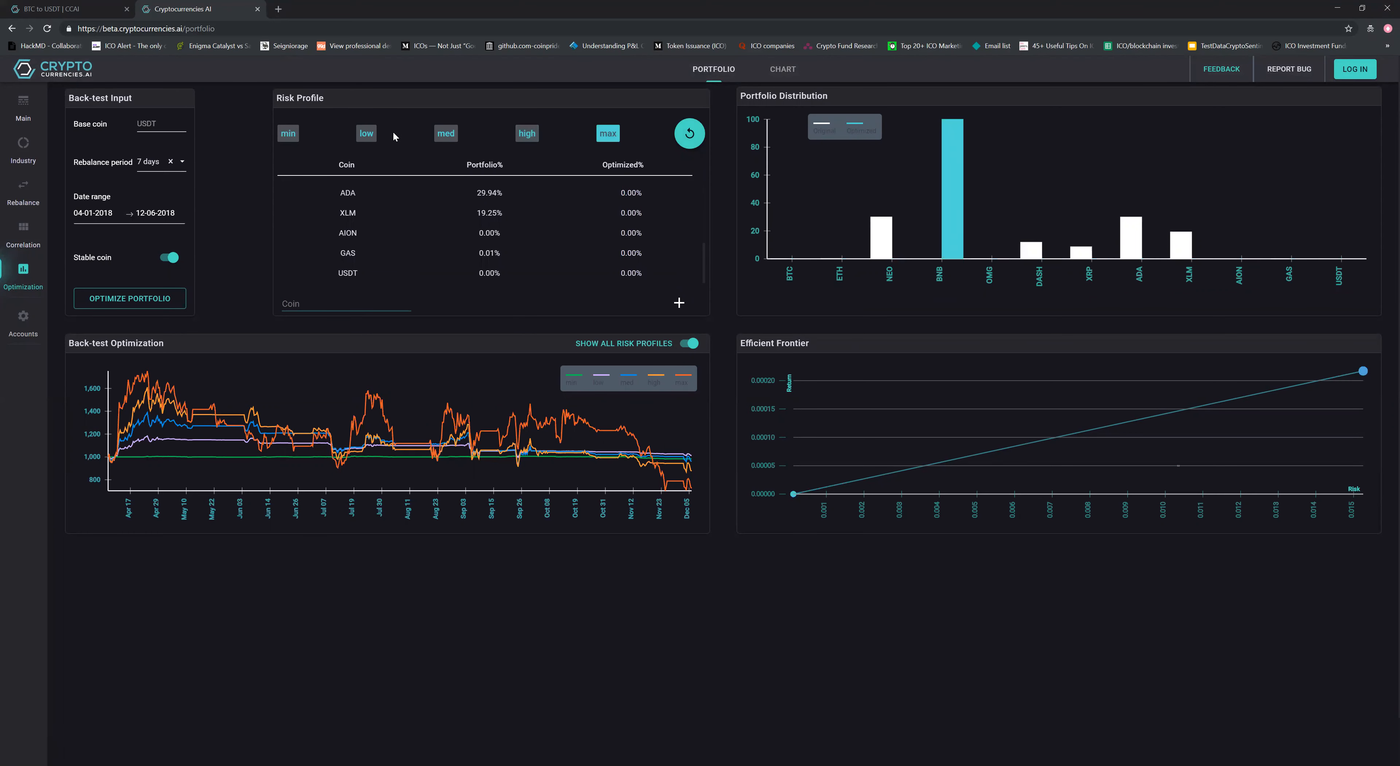
{"action": "mouse_move", "coordinate": [607, 213]}
{"action": "left_click", "coordinate": [445, 133]}
{"action": "left_click", "coordinate": [281, 133]}
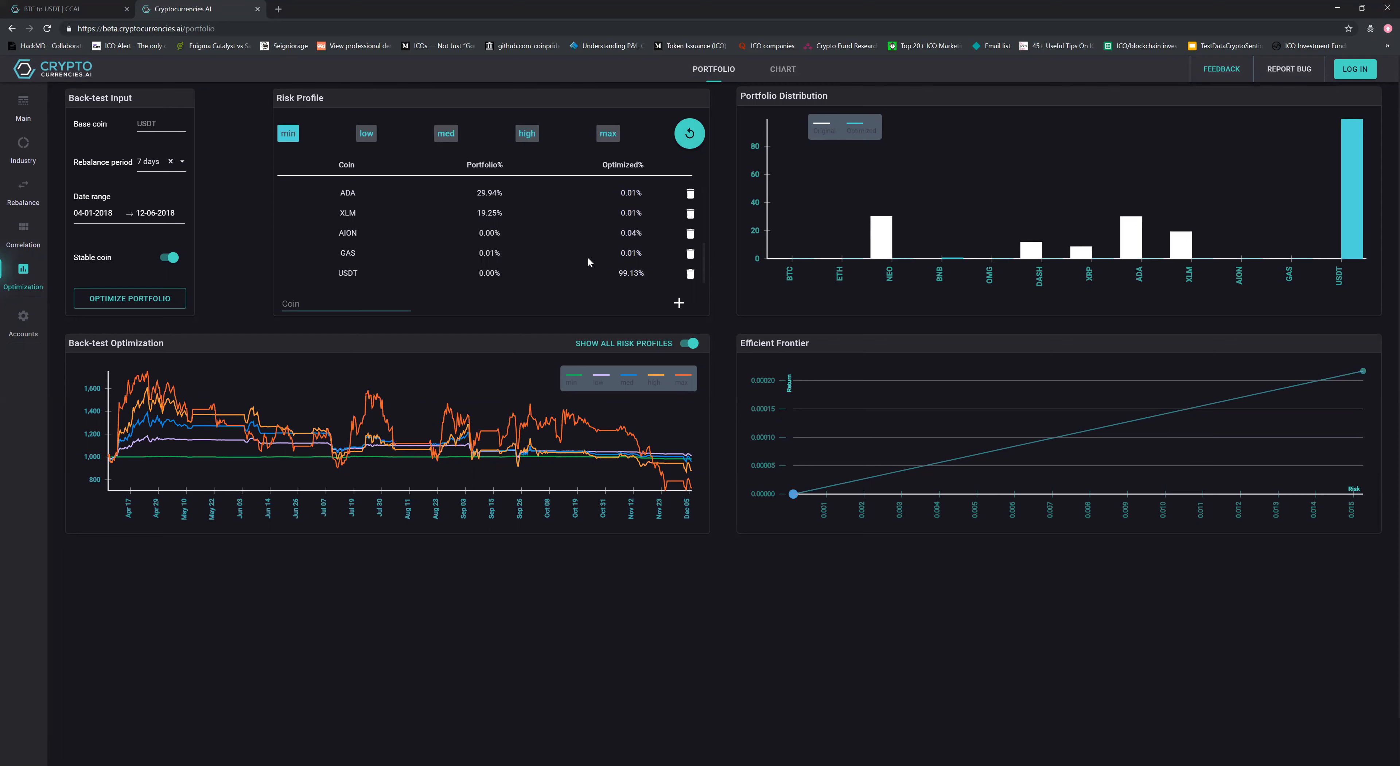
{"action": "left_click", "coordinate": [608, 134]}
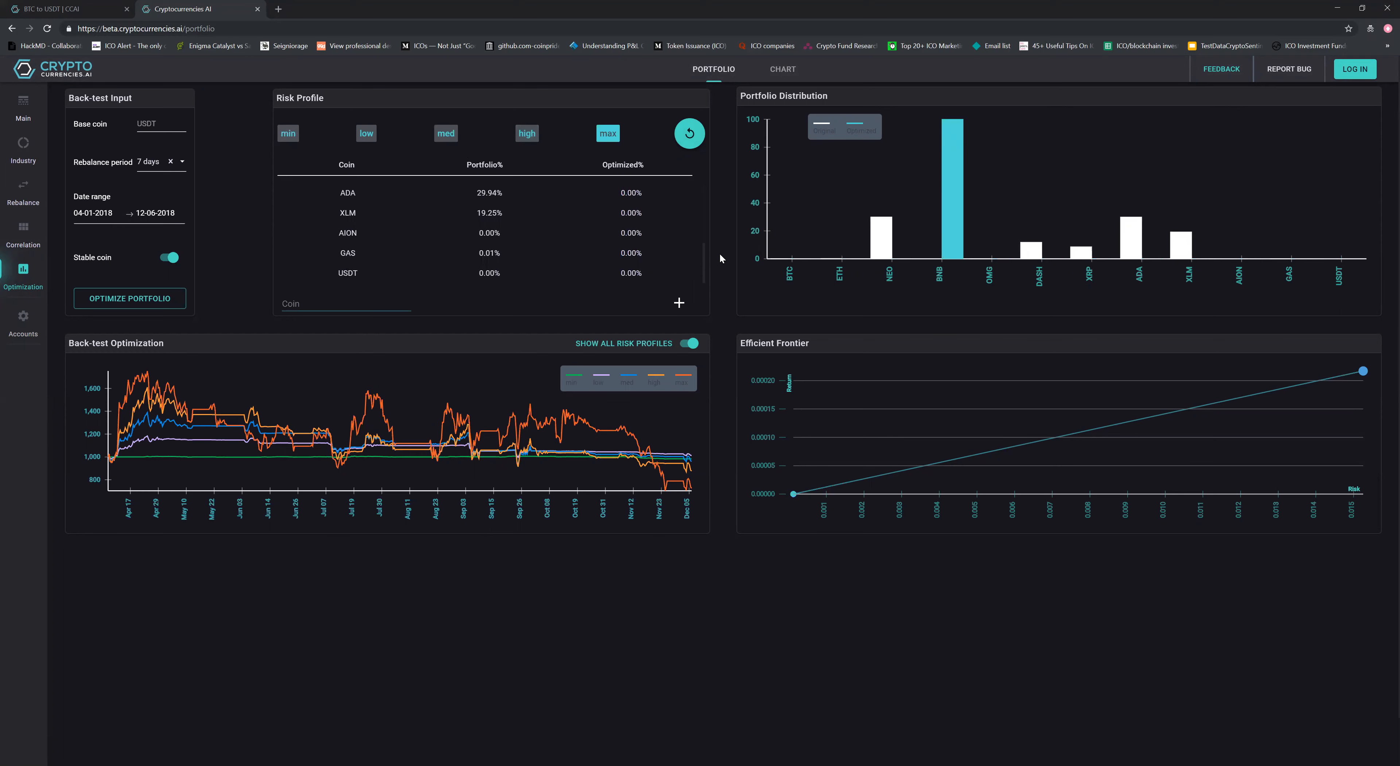
{"action": "scroll", "coordinate": [726, 280], "scroll_direction": "down", "scroll_amount": 1}
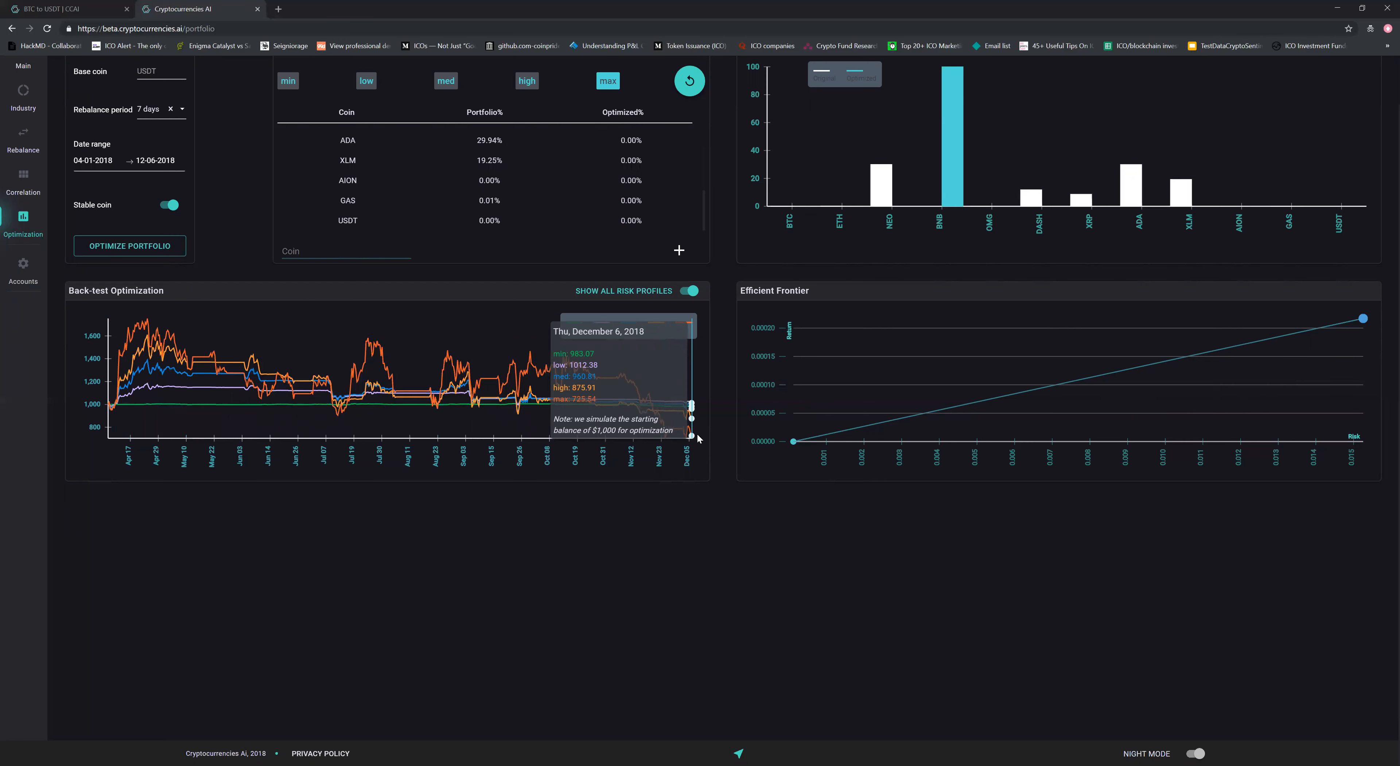
Disable the stable coin option, optimize the portfolio again and review the back-test and efficient frontier charts
{"action": "scroll", "coordinate": [186, 235], "scroll_direction": "up", "scroll_amount": 1}
{"action": "left_click", "coordinate": [163, 265]}
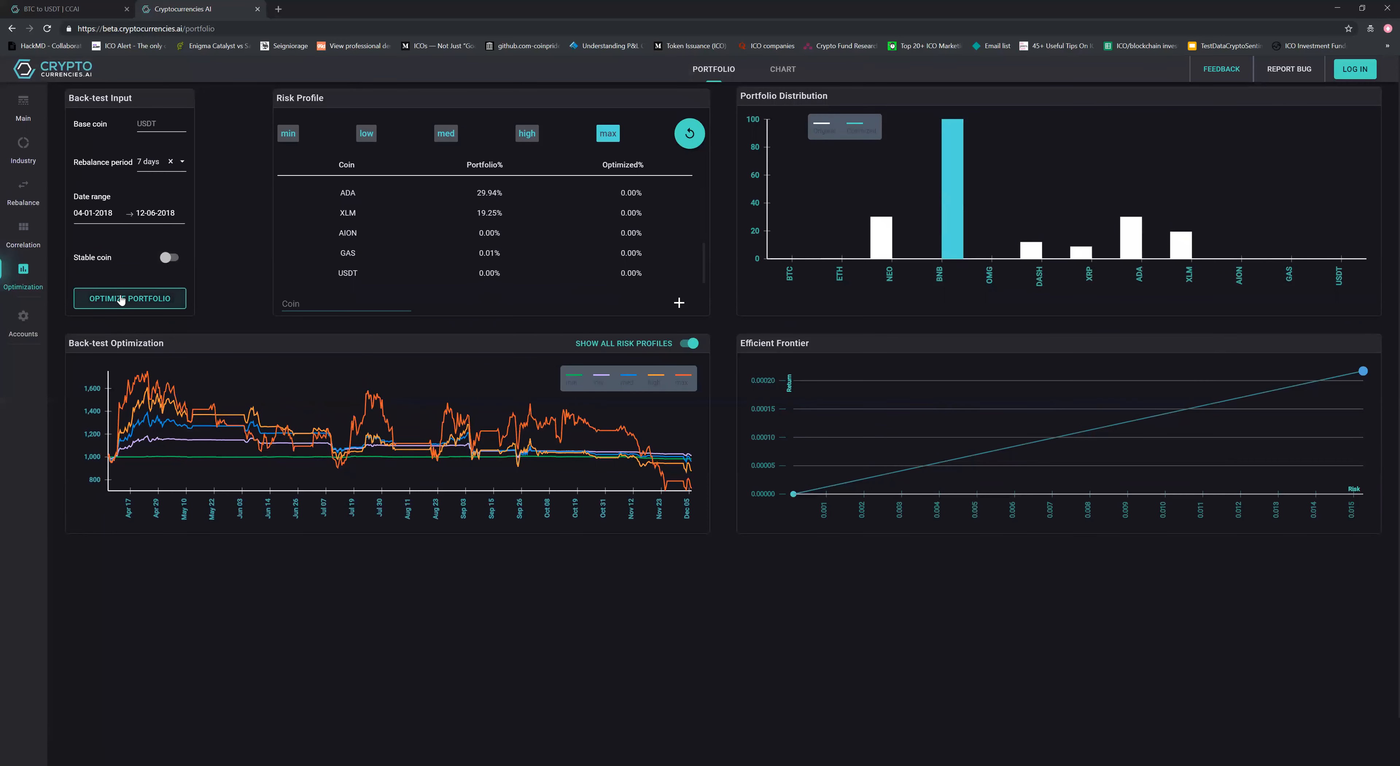
{"action": "left_click", "coordinate": [126, 298]}
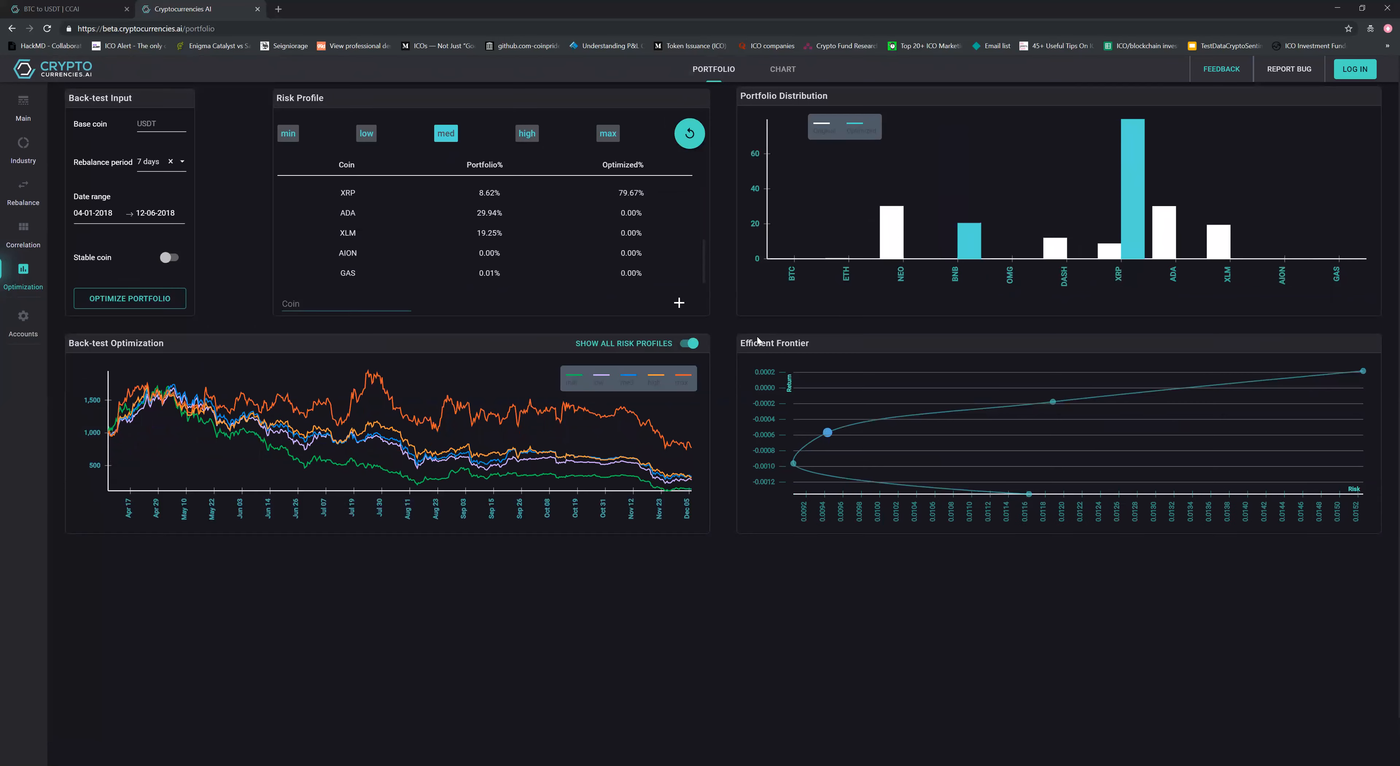
{"action": "scroll", "coordinate": [419, 245], "scroll_direction": "down", "scroll_amount": 1}
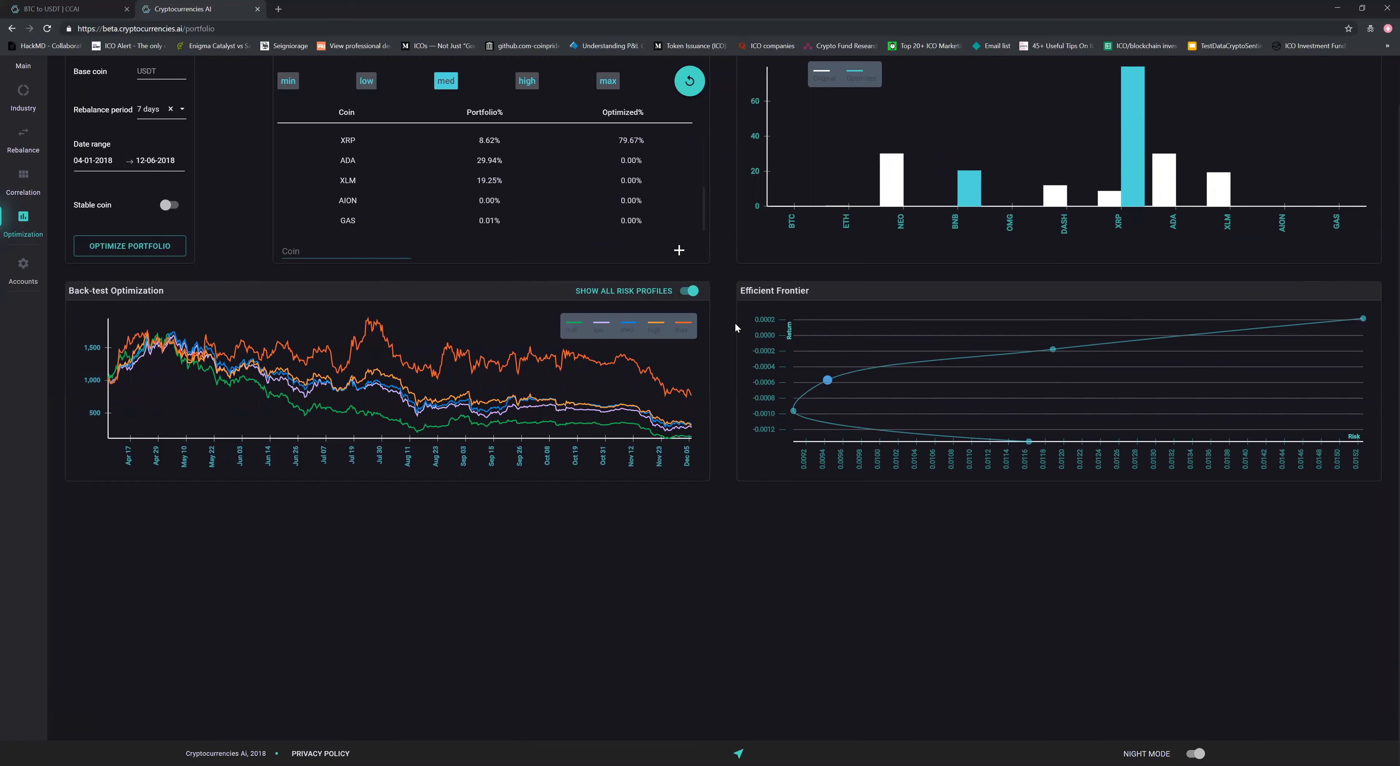
{"action": "scroll", "coordinate": [735, 326], "scroll_direction": "up", "scroll_amount": 1}
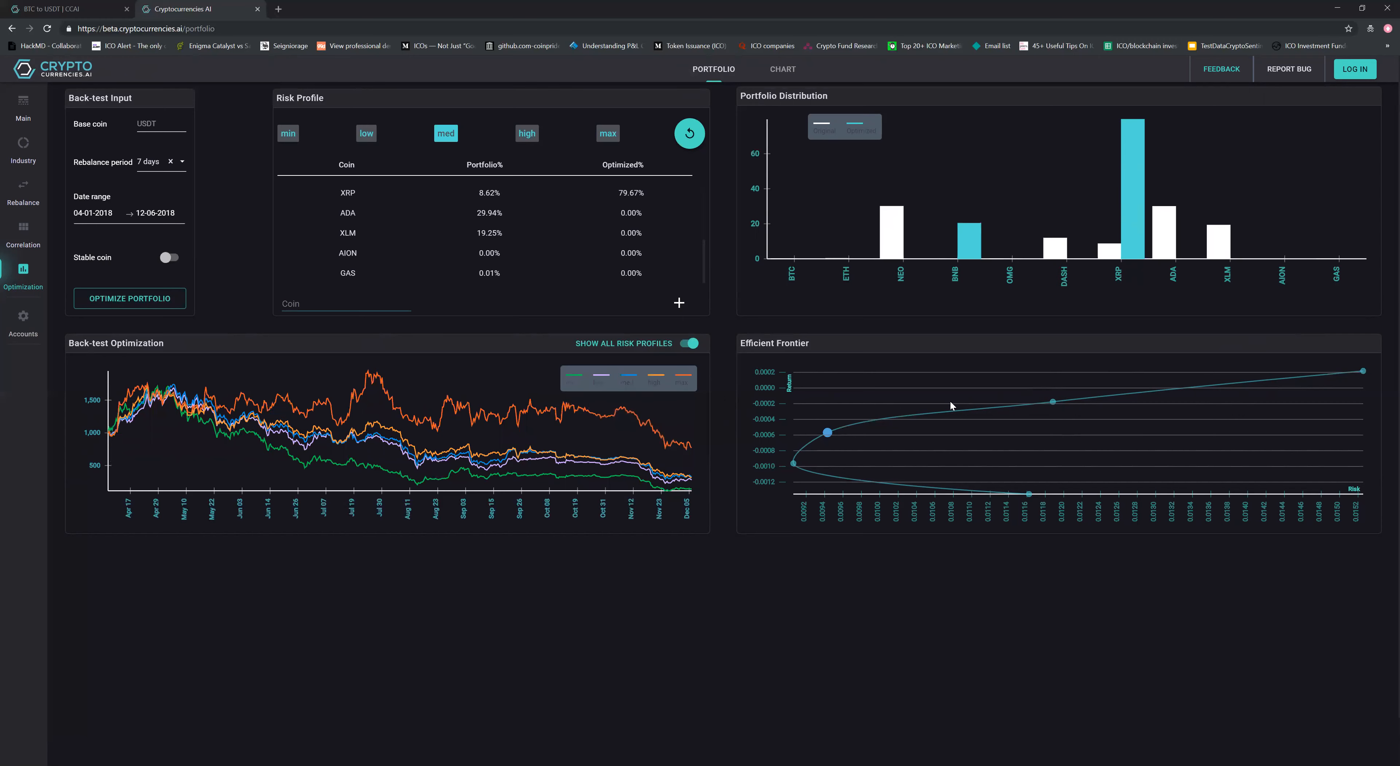
Compare the risk profiles' optimized distributions without the stable coin, finishing on the max profile
{"action": "left_click", "coordinate": [535, 141]}
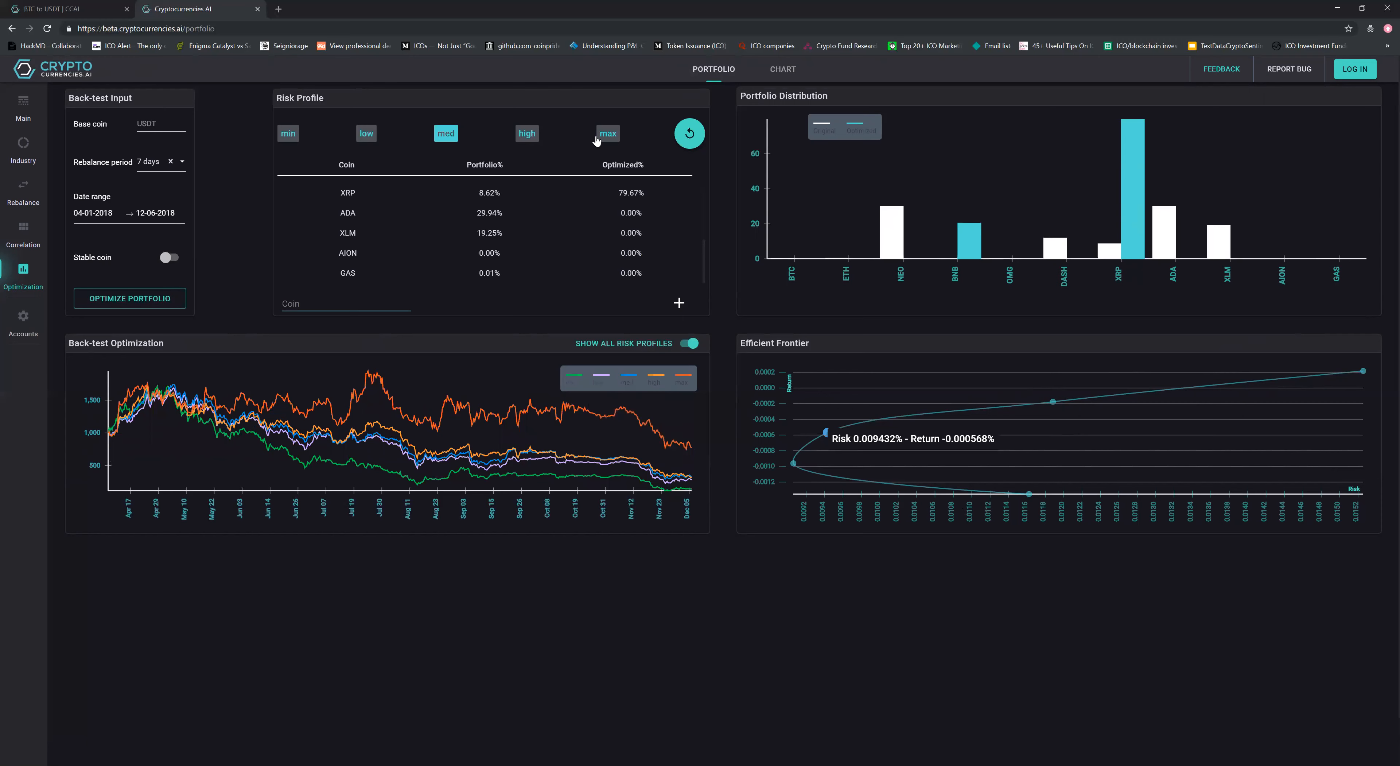
{"action": "left_click", "coordinate": [608, 132]}
{"action": "left_click", "coordinate": [426, 139]}
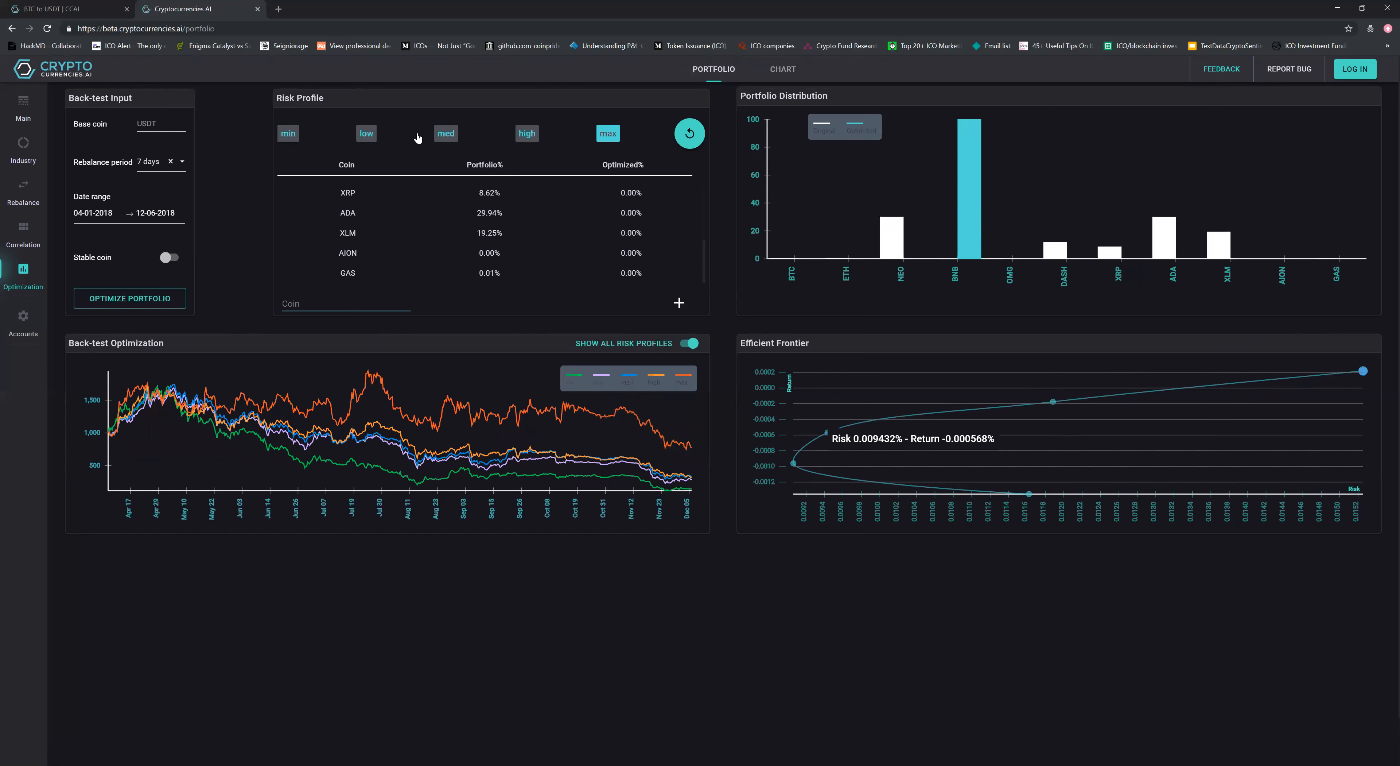
{"action": "left_click", "coordinate": [365, 139]}
{"action": "left_click", "coordinate": [287, 137]}
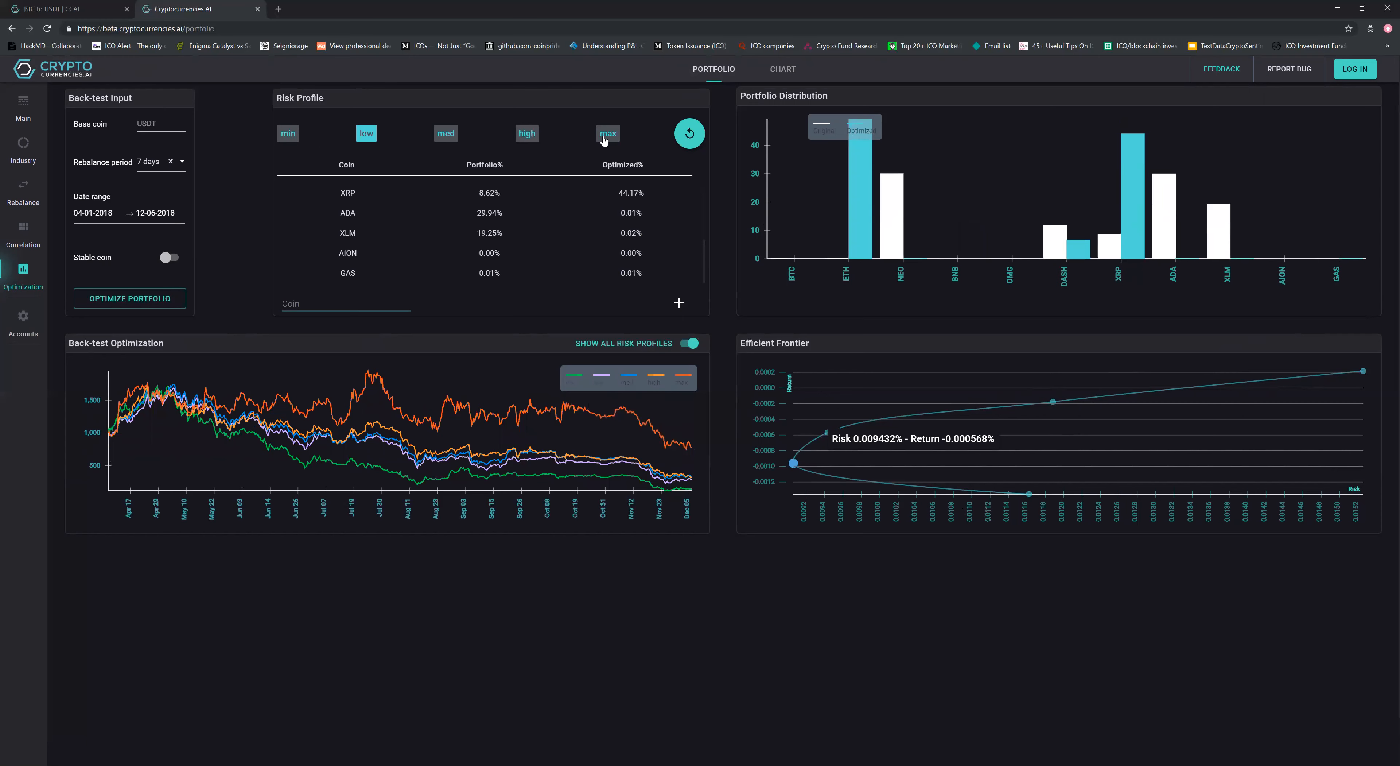
{"action": "left_click", "coordinate": [605, 137]}
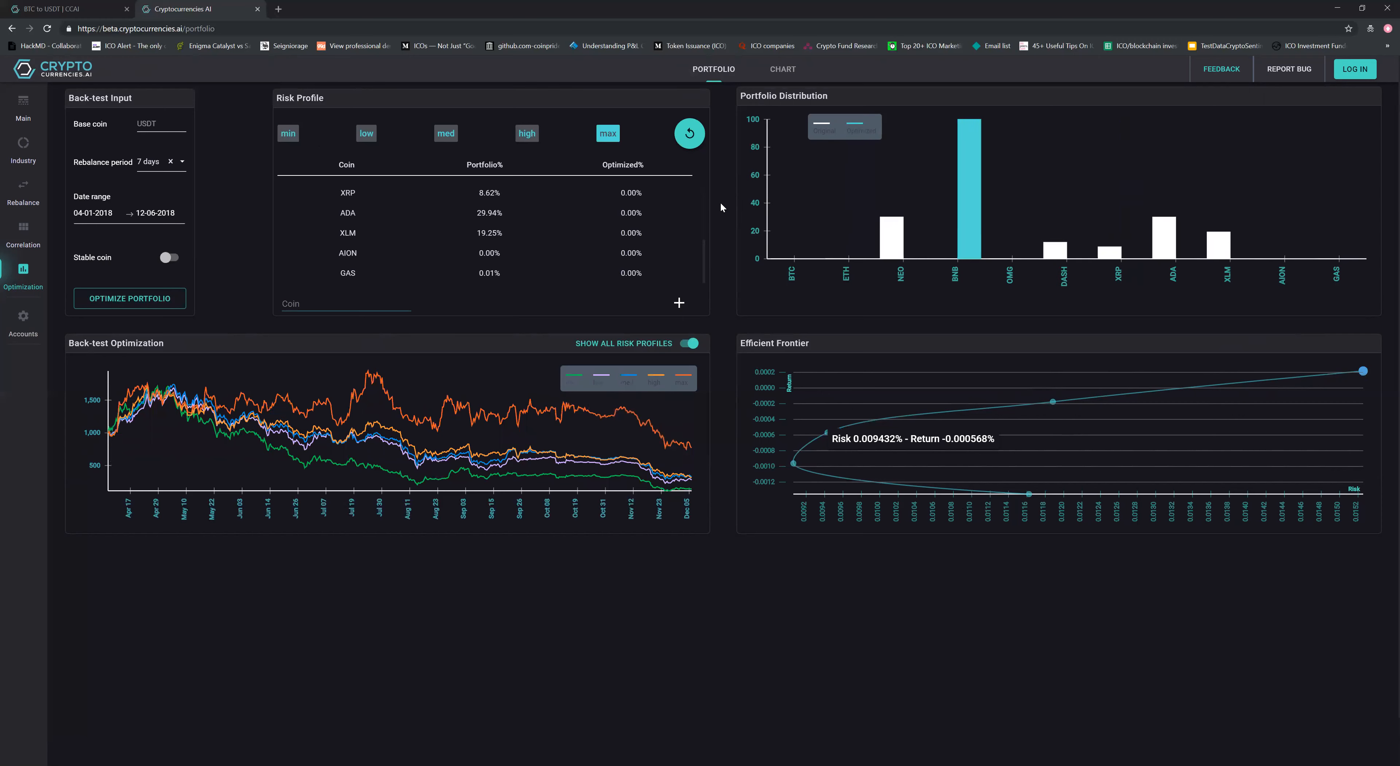
{"action": "mouse_move", "coordinate": [895, 246]}
{"action": "mouse_move", "coordinate": [971, 225]}
Reselect the 7-day rebalance period and review the coin allocations of the max risk profile
{"action": "left_click", "coordinate": [183, 167]}
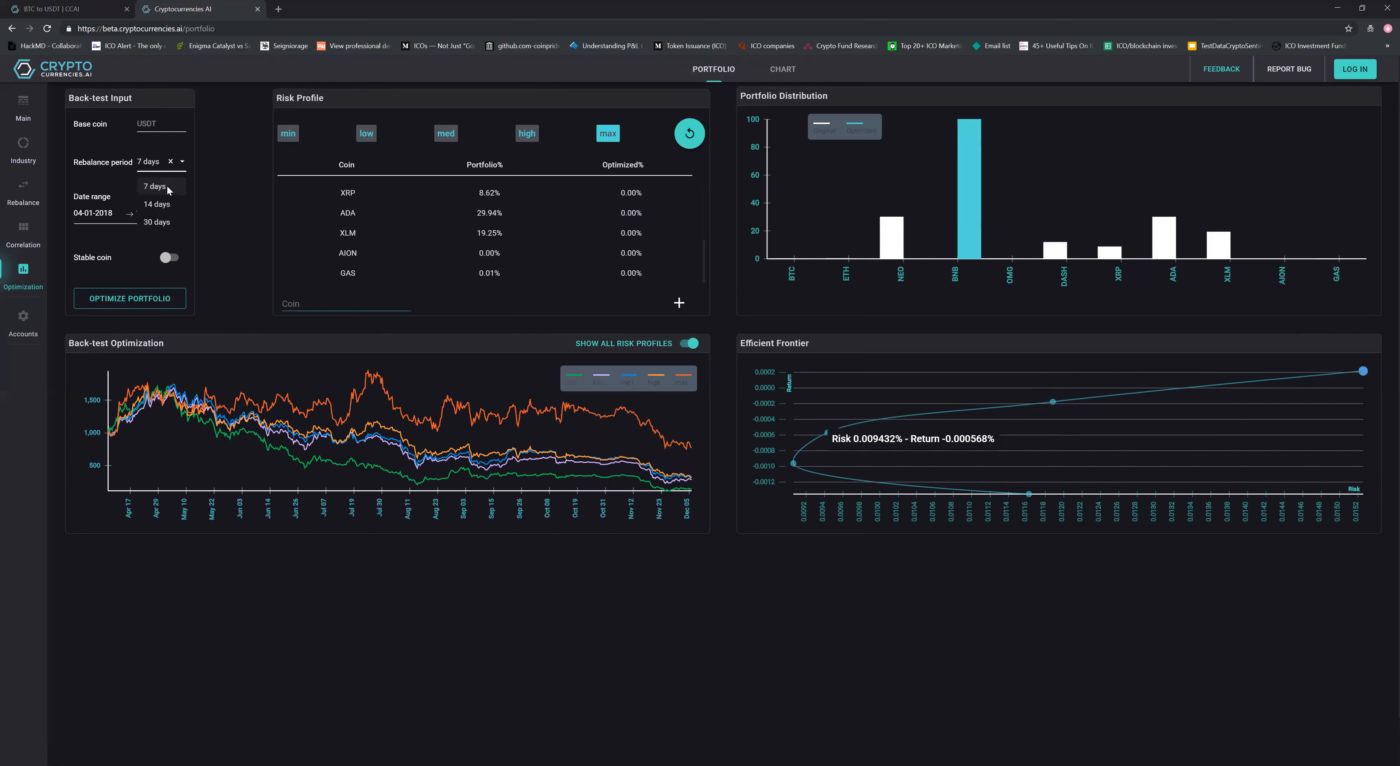
{"action": "left_click", "coordinate": [172, 186]}
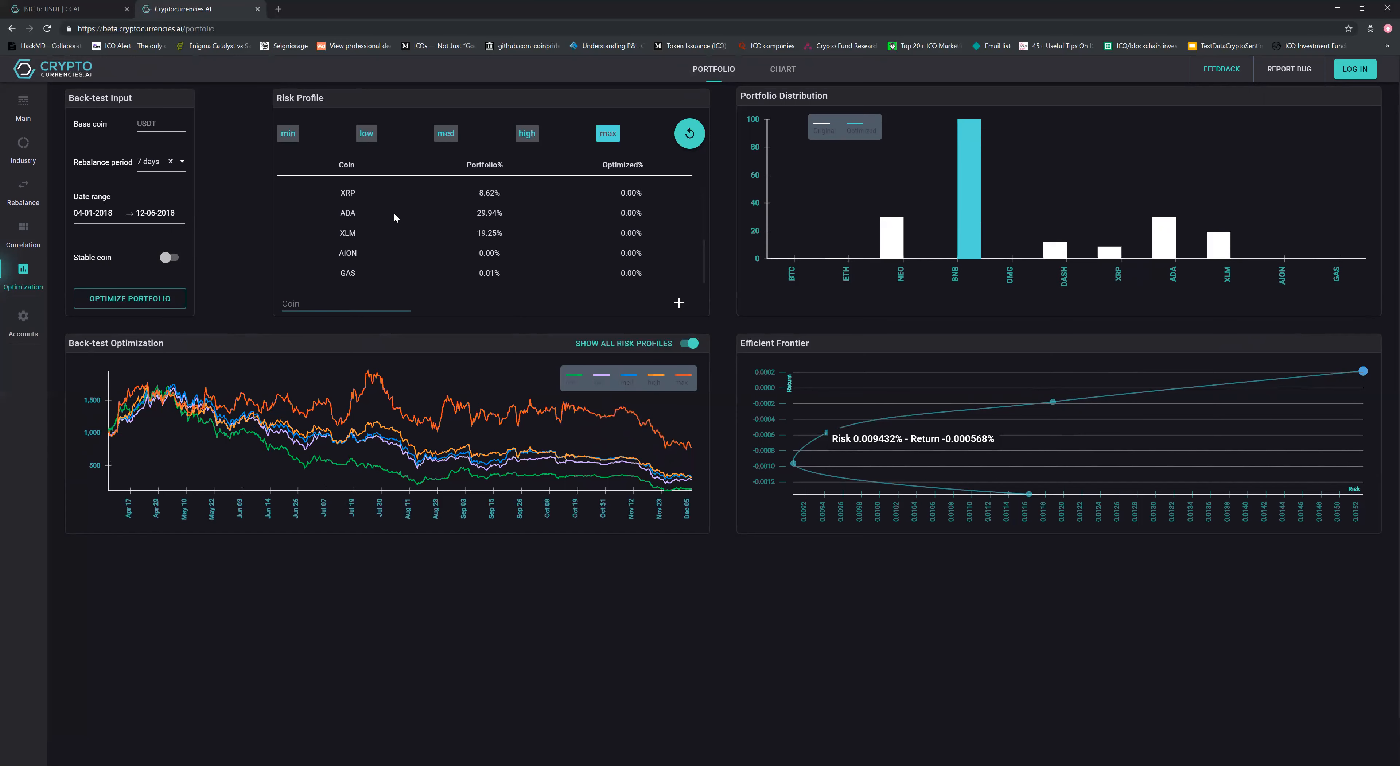
{"action": "scroll", "coordinate": [339, 221], "scroll_direction": "down", "scroll_amount": 1}
{"action": "scroll", "coordinate": [339, 222], "scroll_direction": "up", "scroll_amount": 4}
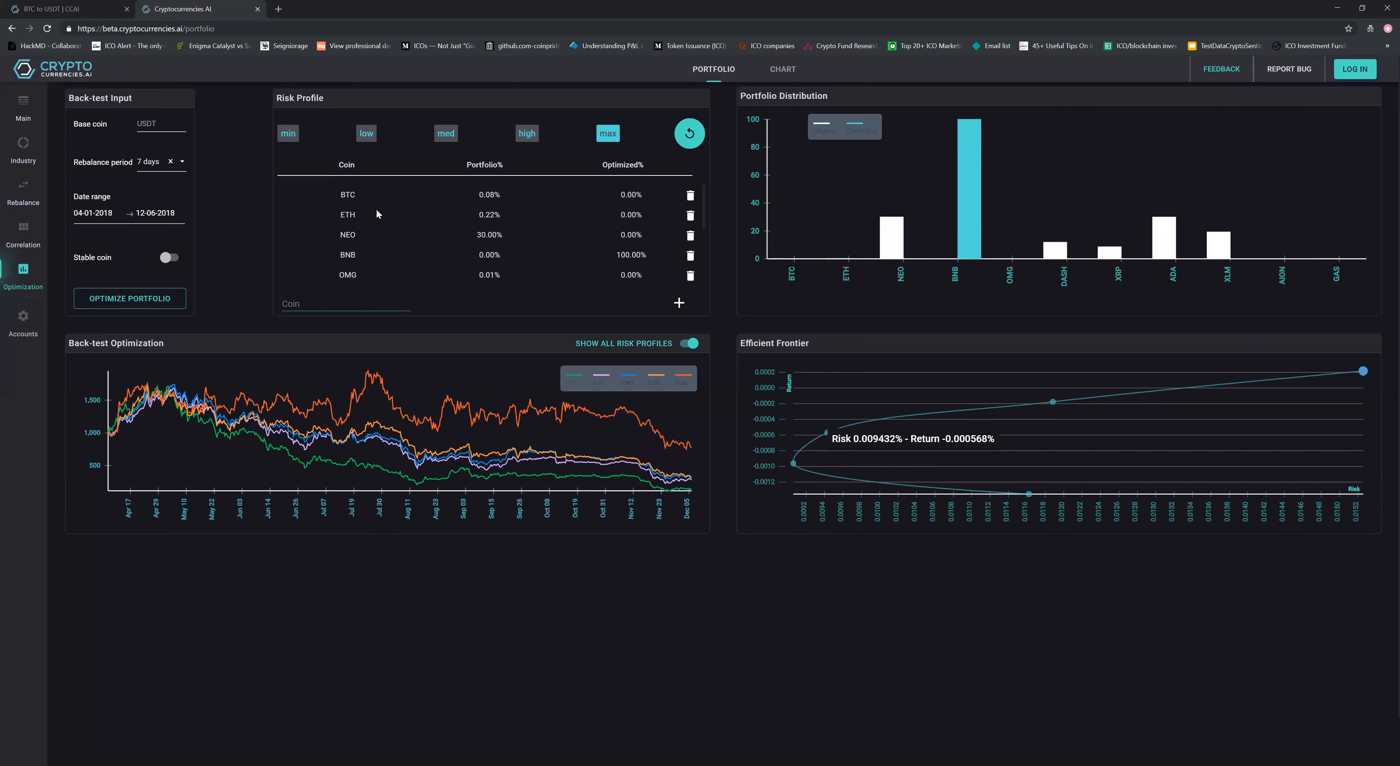
{"action": "scroll", "coordinate": [392, 230], "scroll_direction": "down", "scroll_amount": 3}
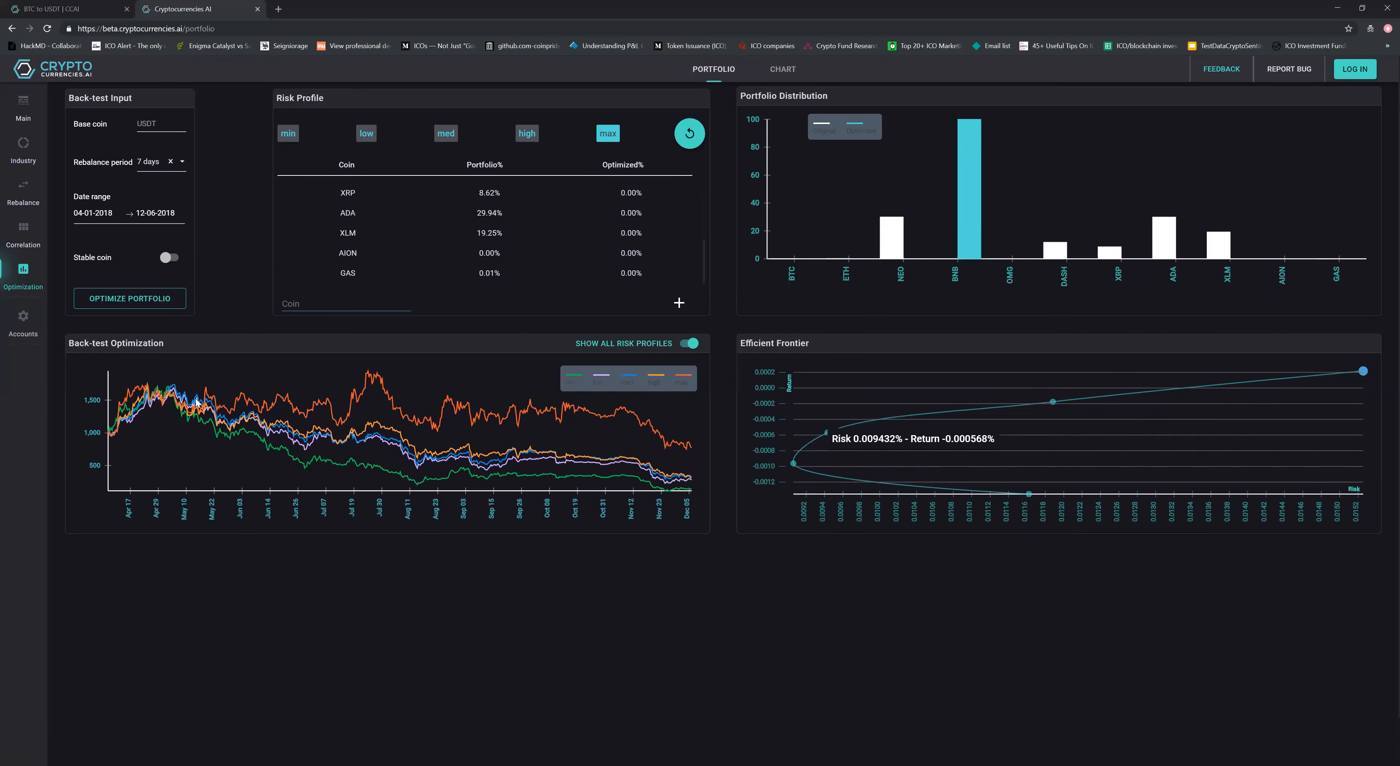
{"action": "scroll", "coordinate": [388, 261], "scroll_direction": "up", "scroll_amount": 3}
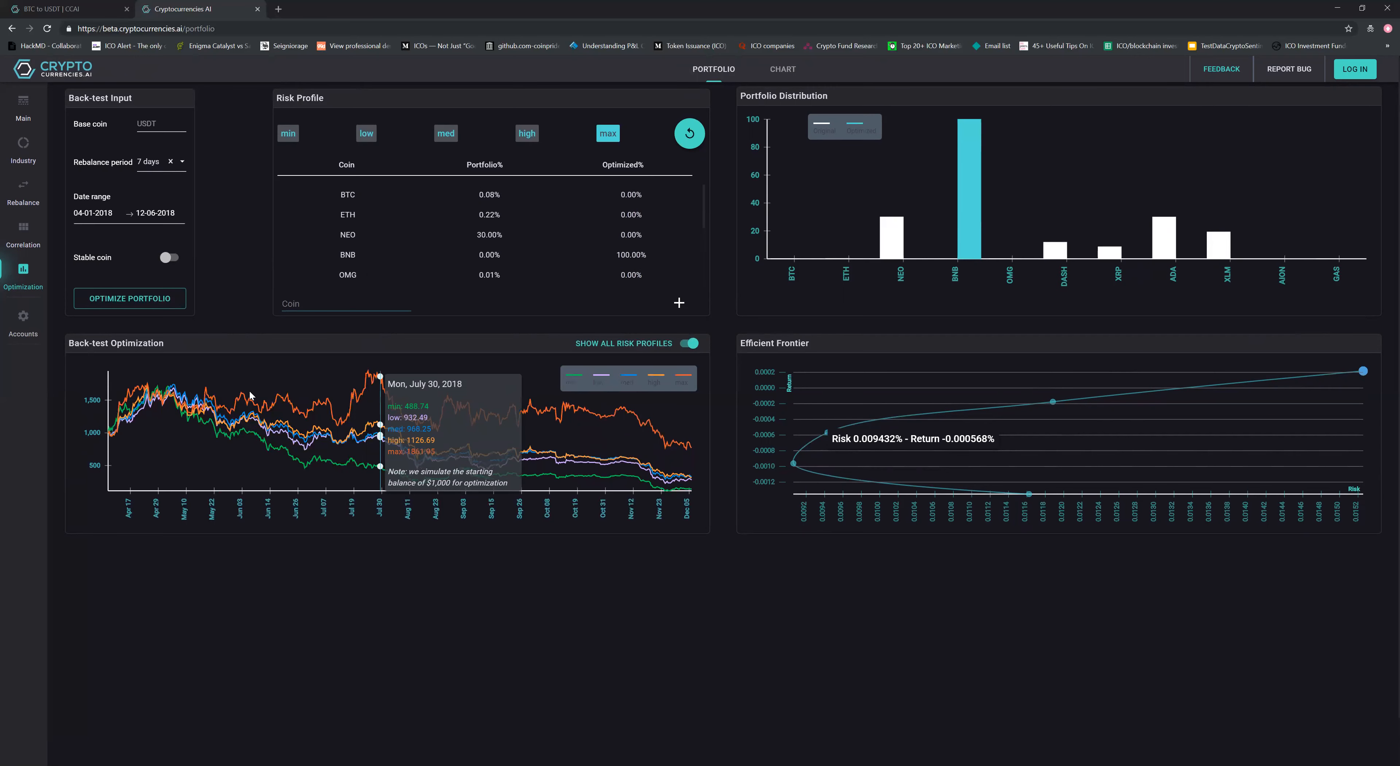